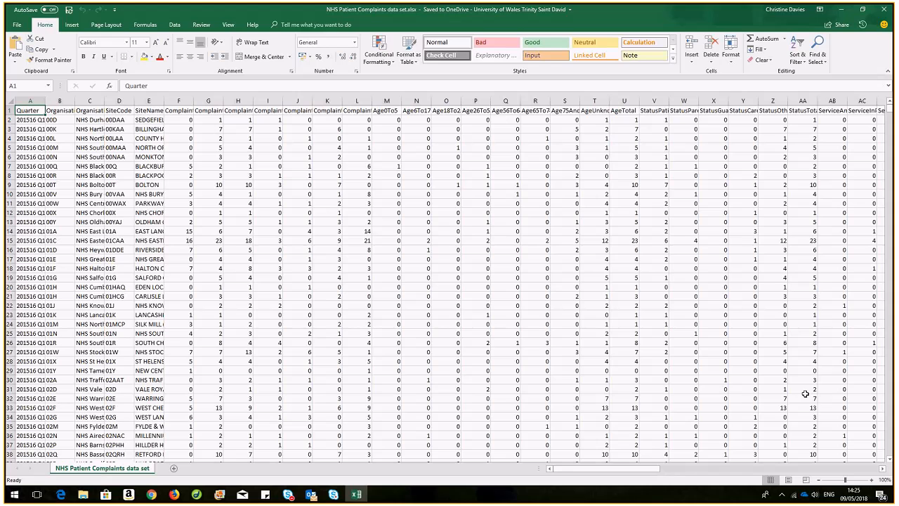
Highlight the column headings in row 1, from Quarter in A1 through CI1, with a yellow fill.
left_click_drag(33, 111, 891, 113)
left_click(144, 56)
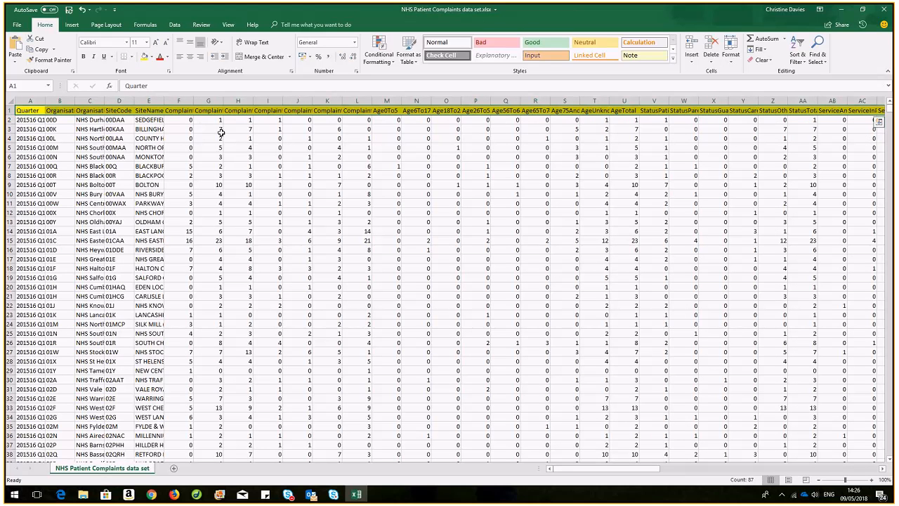
left_click(218, 137)
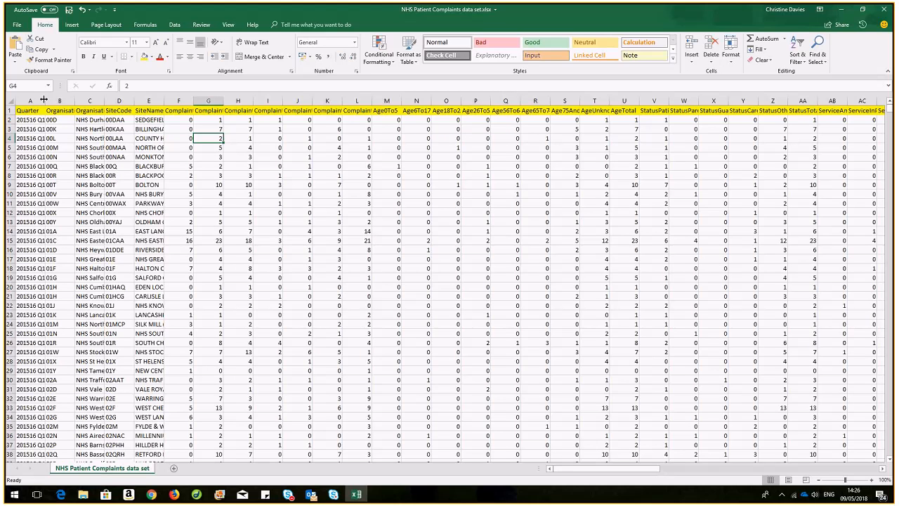
Widen the Quarter, OrganisationName and NHSRegionName columns so their contents can be read in full.
double_click(43, 101)
left_click_drag(116, 101, 172, 104)
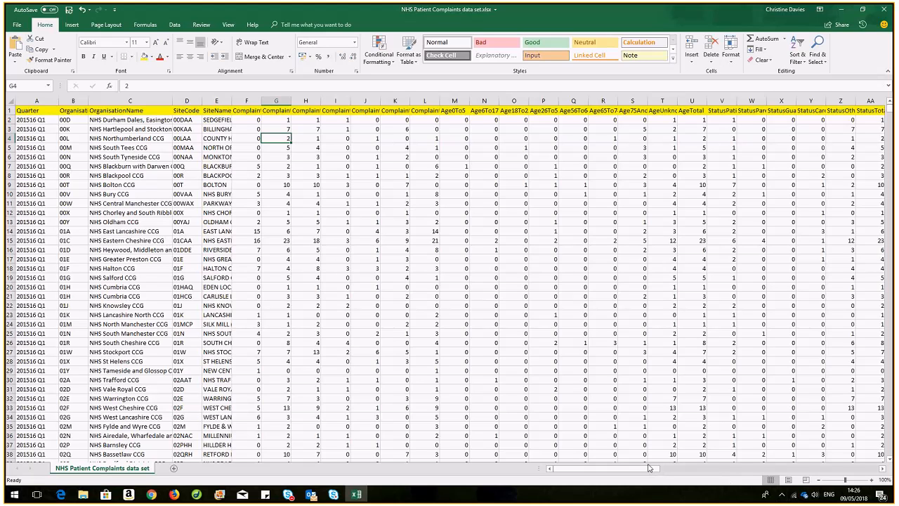
left_click_drag(643, 472, 601, 462)
left_click_drag(625, 469, 826, 469)
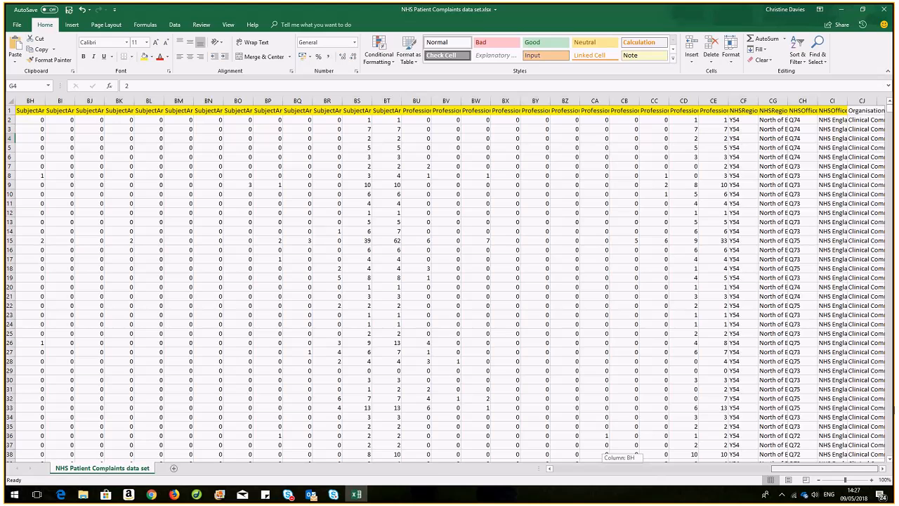
left_click_drag(787, 100, 890, 112)
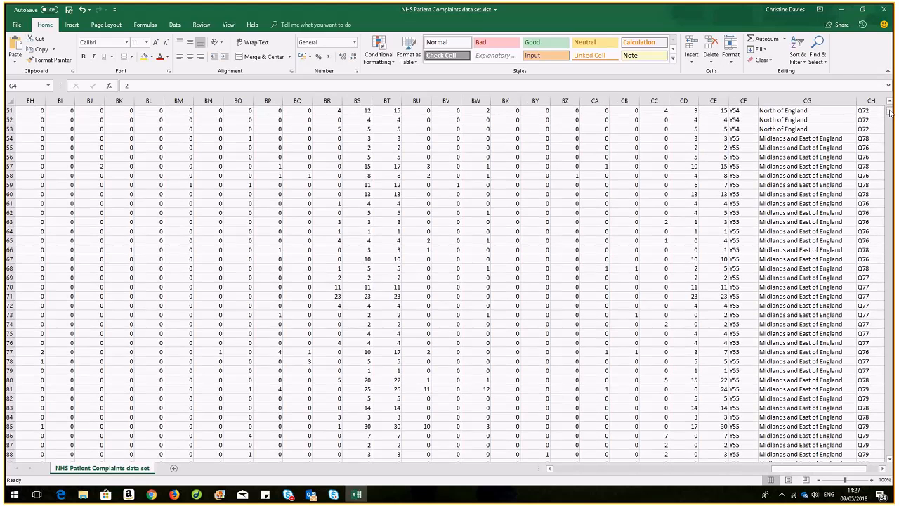
Widen columns F and G holding the complaints totals, and the Age0To5, Age6To17 and Age18To25 columns, to show more of their headings.
left_click_drag(778, 469, 542, 469)
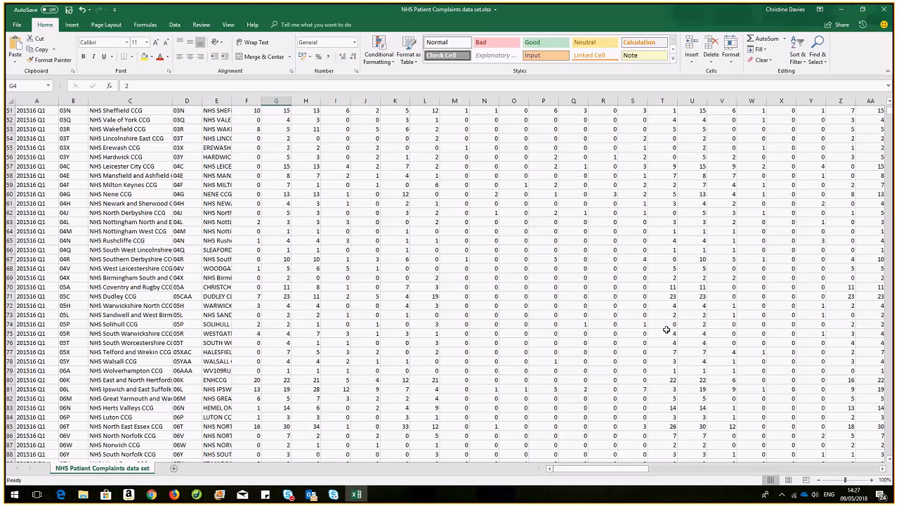
left_click_drag(890, 112, 890, 105)
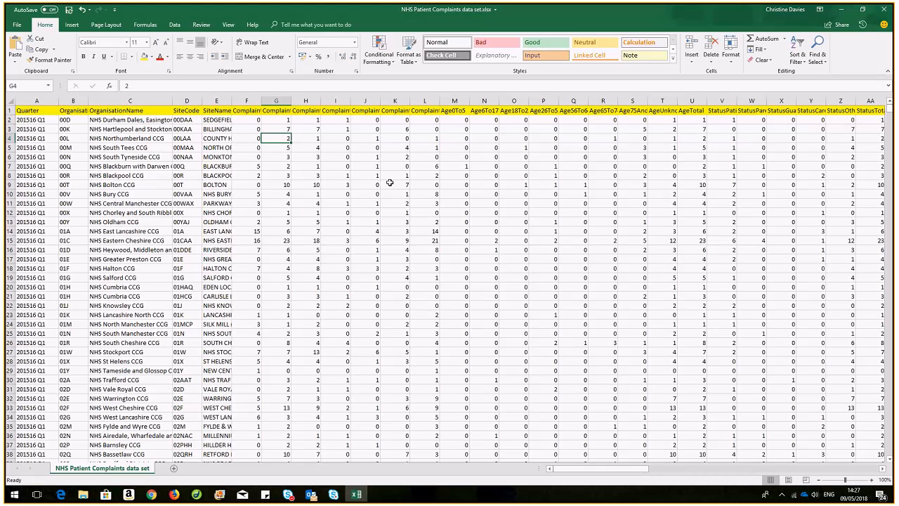
left_click_drag(261, 102, 302, 101)
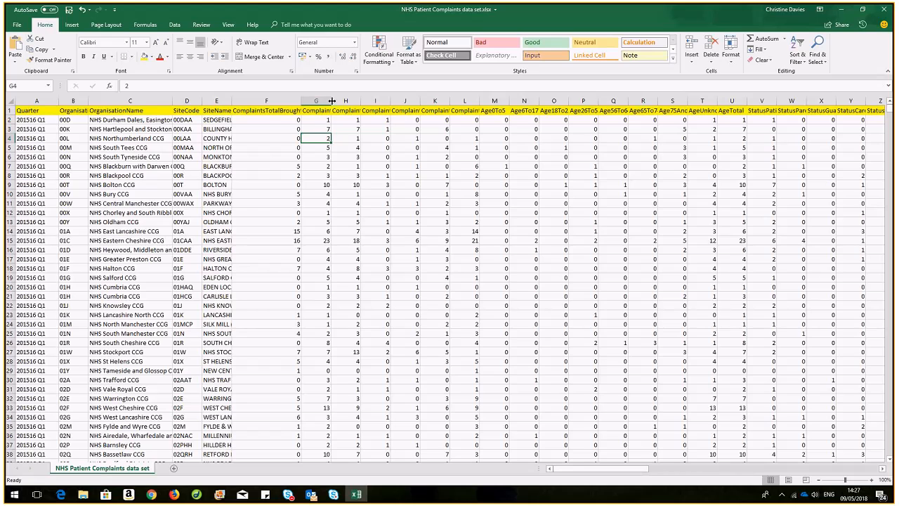
double_click(331, 101)
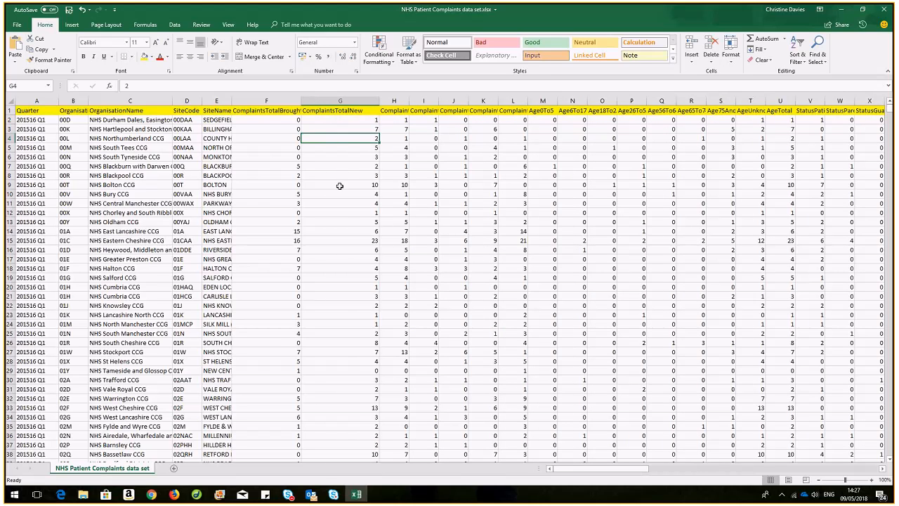
left_click_drag(557, 101, 576, 101)
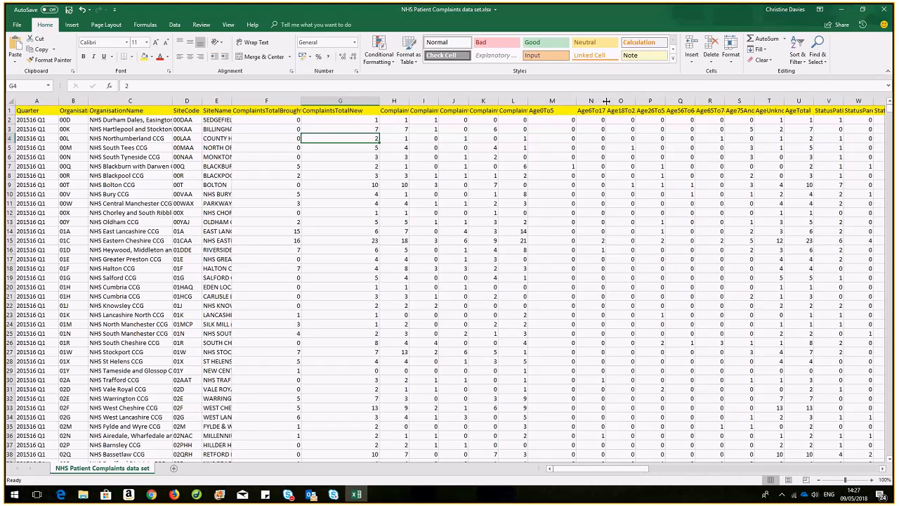
left_click_drag(606, 101, 660, 101)
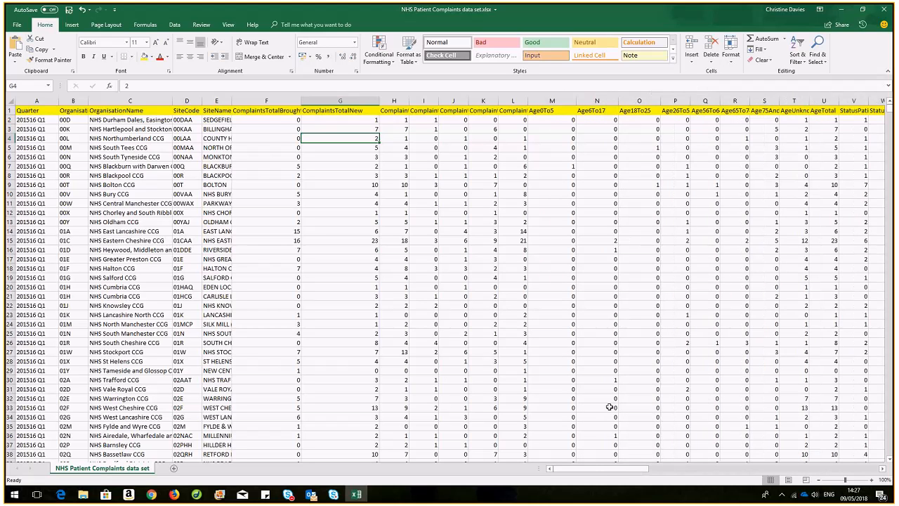
Hide columns V to AH, starting from StatusPatient.
left_click_drag(595, 468, 625, 468)
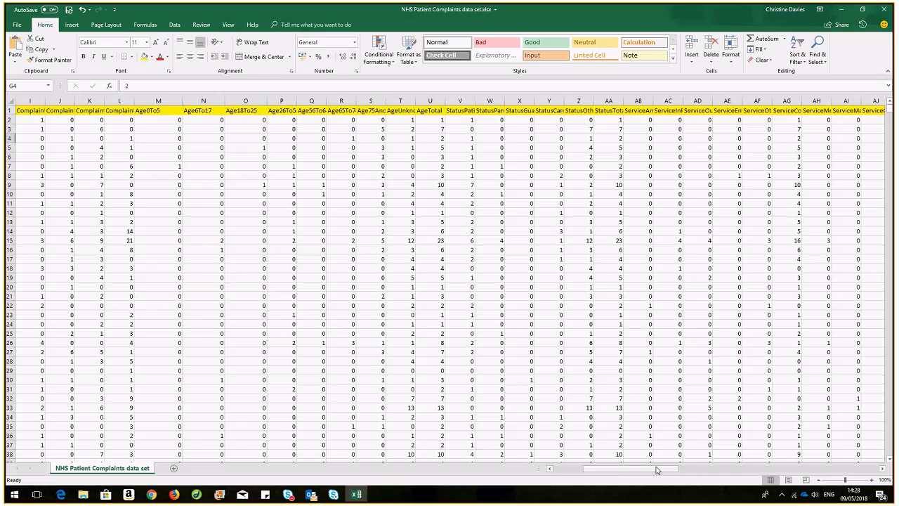
left_click_drag(656, 469, 693, 471)
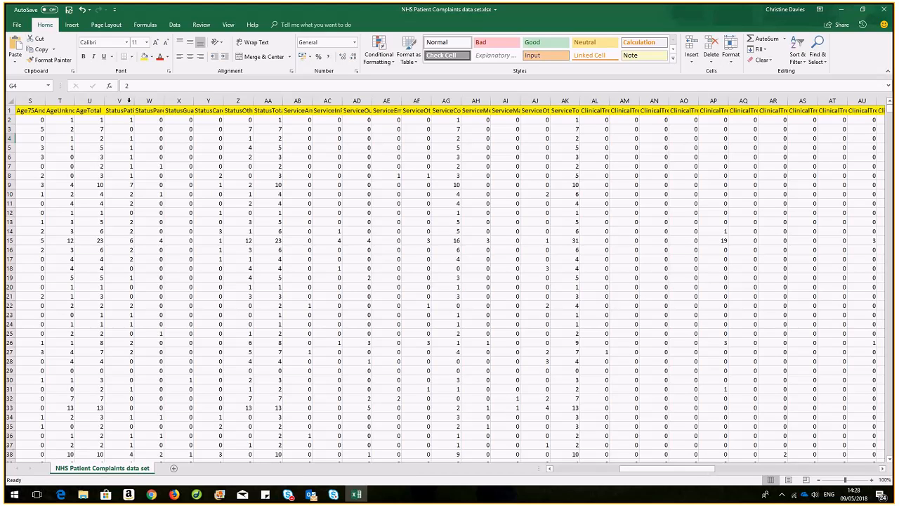
left_click(89, 100)
left_click_drag(120, 100, 538, 100)
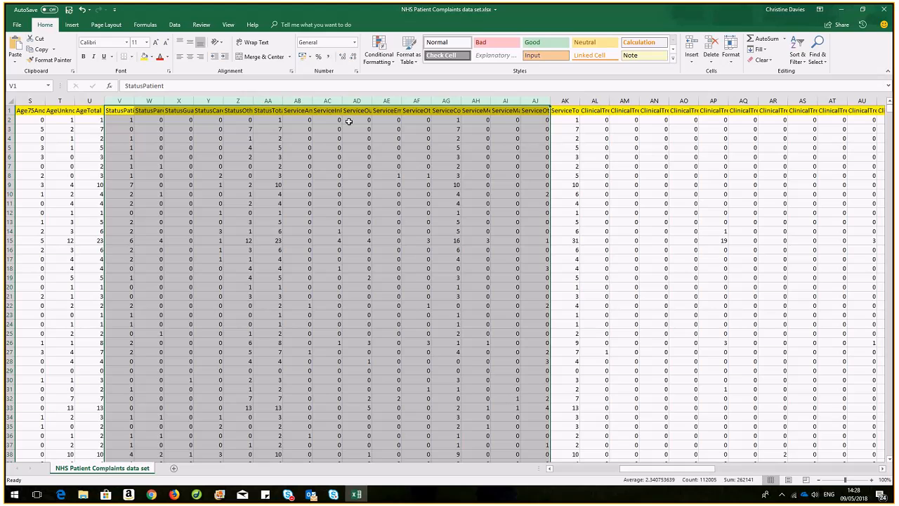
left_click(587, 224)
left_click_drag(120, 100, 507, 100)
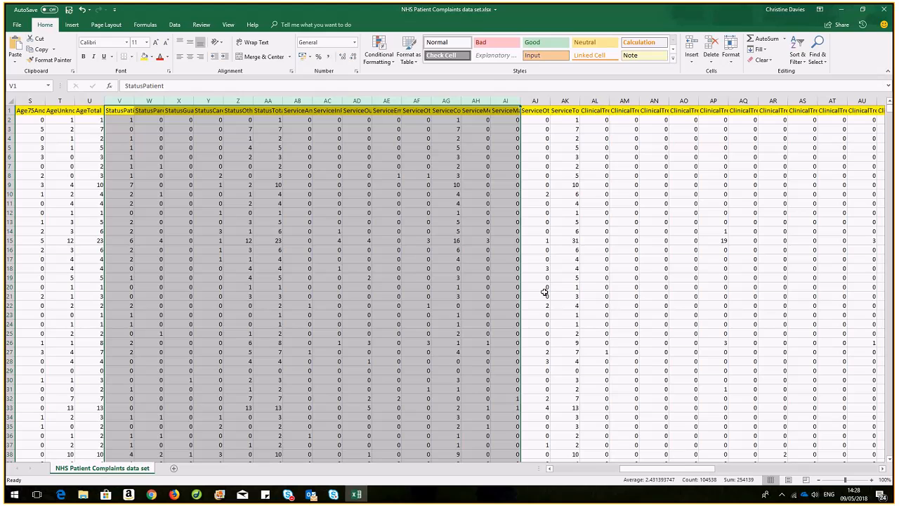
left_click(534, 208)
left_click_drag(119, 101, 464, 100)
right_click(451, 103)
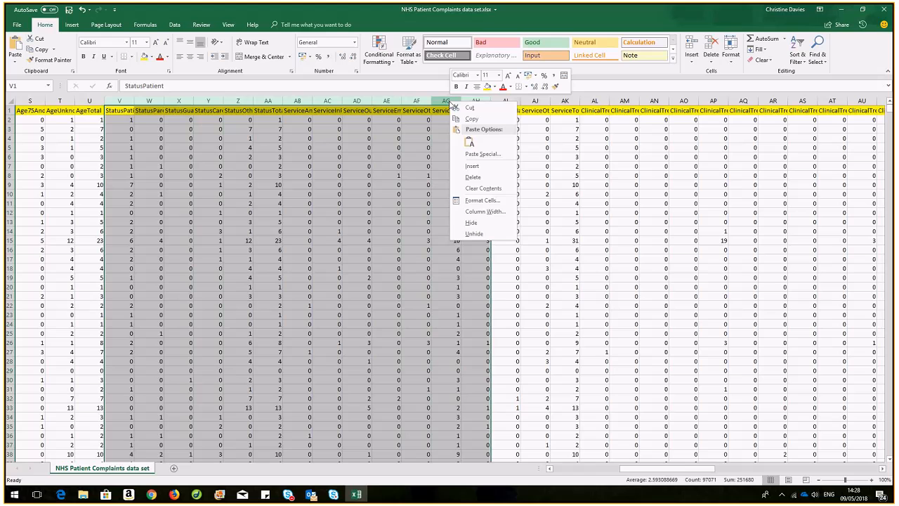
left_click(472, 222)
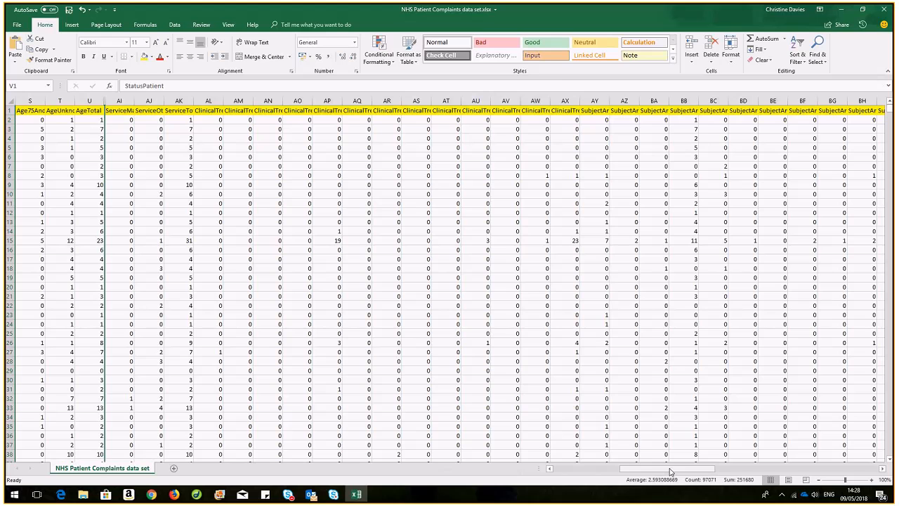
Look across the remaining columns of the data set and select the whole ComplaintsTotalNew column.
left_click_drag(678, 471, 680, 472)
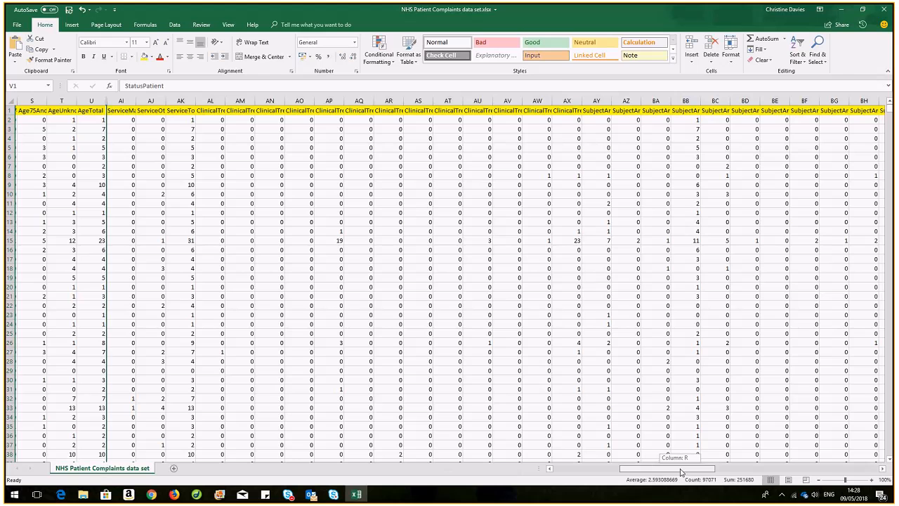
left_click_drag(679, 472, 865, 466)
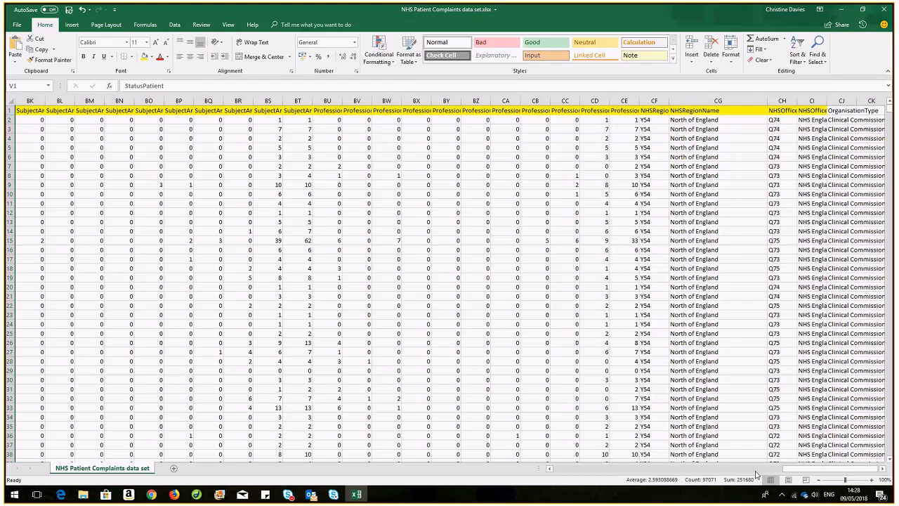
left_click_drag(791, 474, 381, 453)
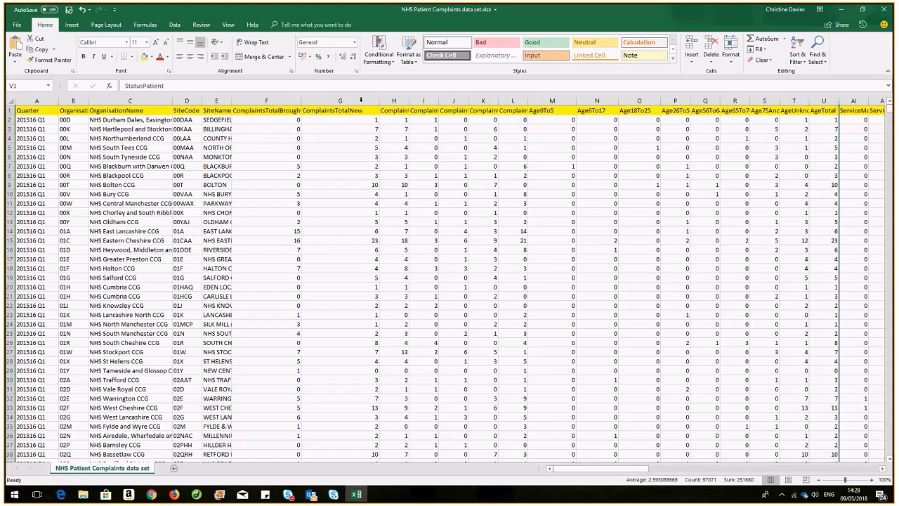
left_click(361, 101)
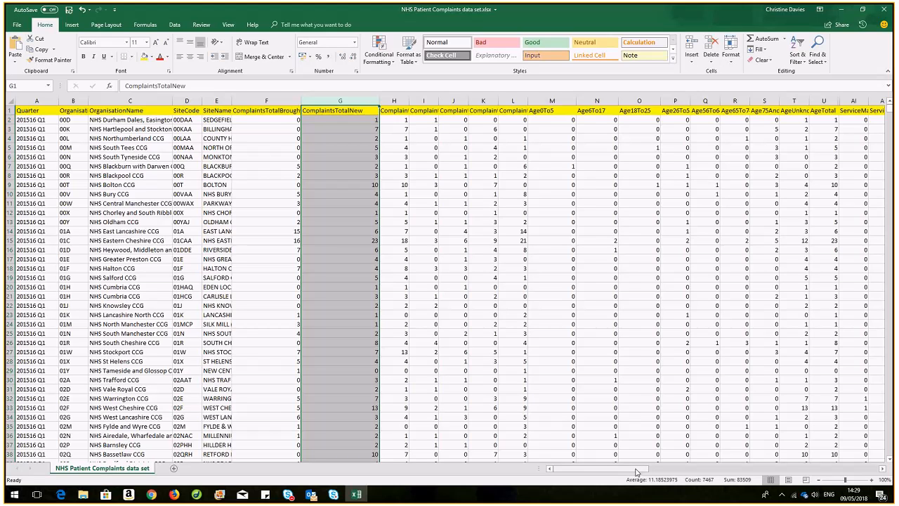
Examine the NHSRegionName column for the rows where one region ends and another begins, and return to the start of the sheet.
left_click_drag(637, 472, 879, 467)
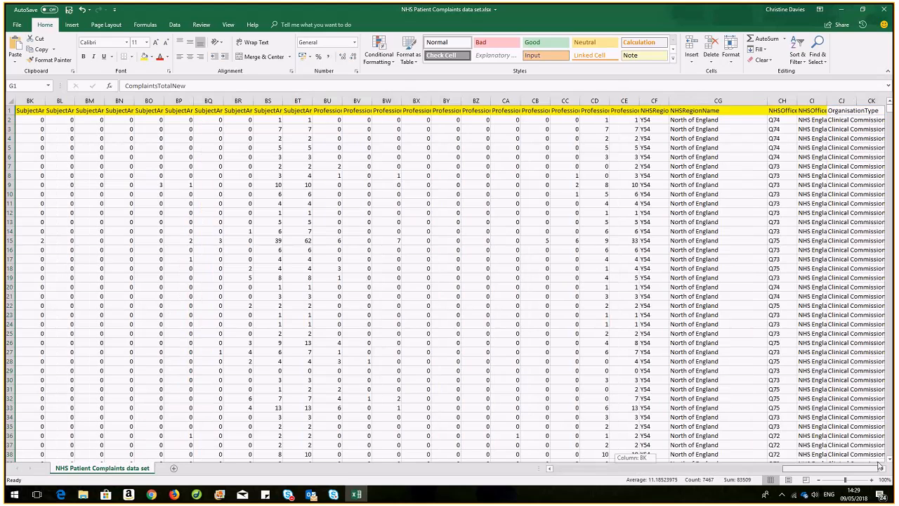
left_click(736, 120)
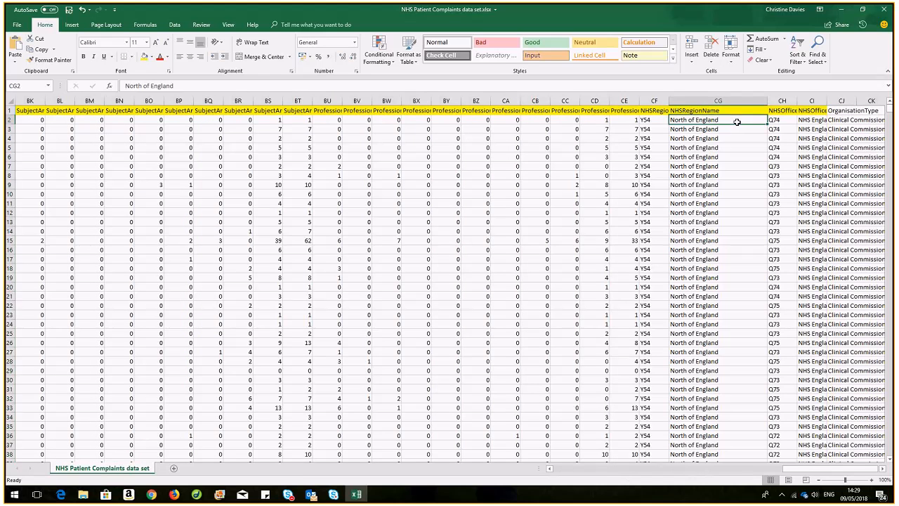
scroll(757, 295, "down", 13)
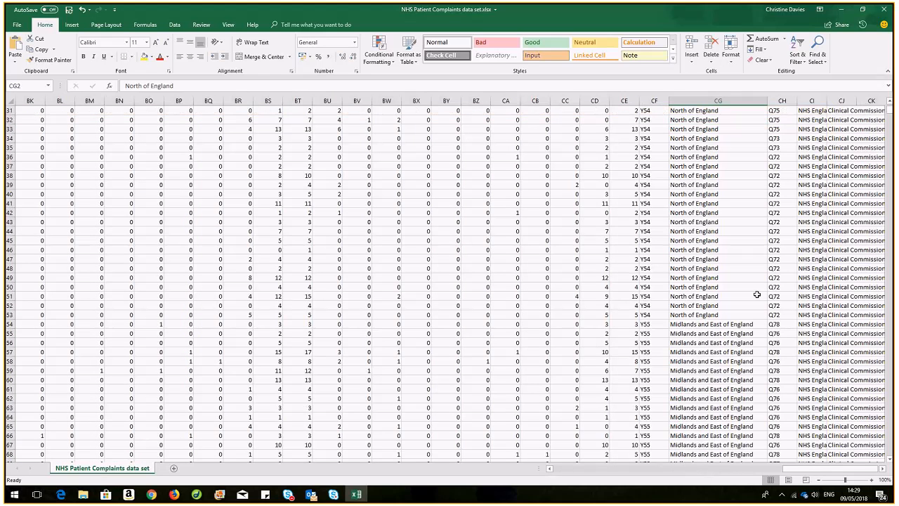
left_click(739, 241)
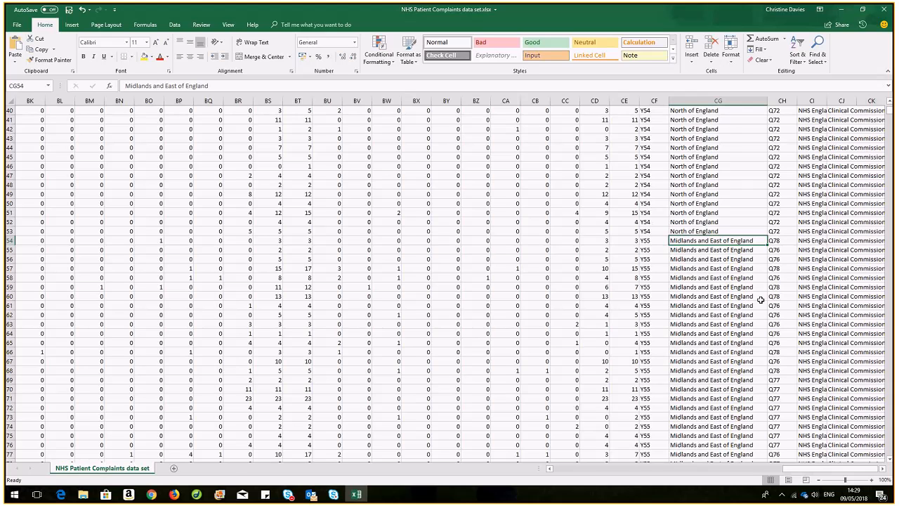
scroll(758, 300, "up", 3)
scroll(757, 300, "up", 10)
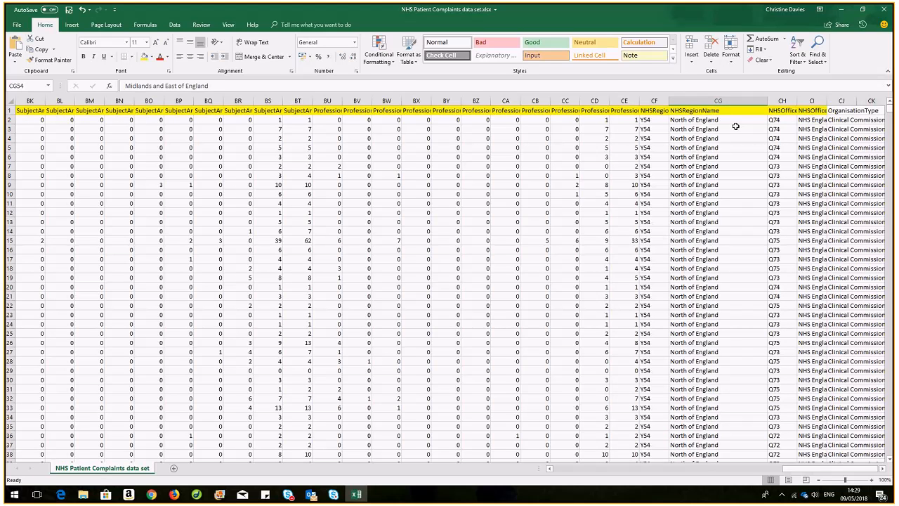
left_click(726, 120)
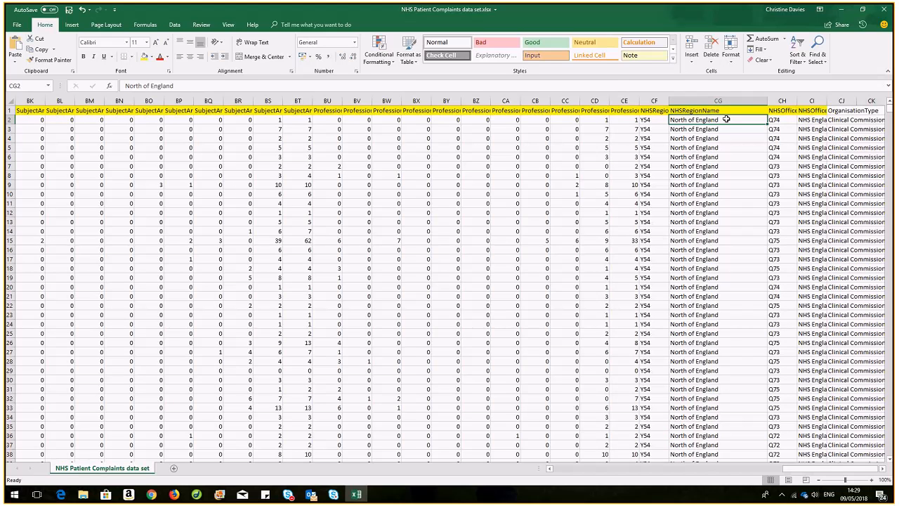
scroll(728, 422, "down", 11)
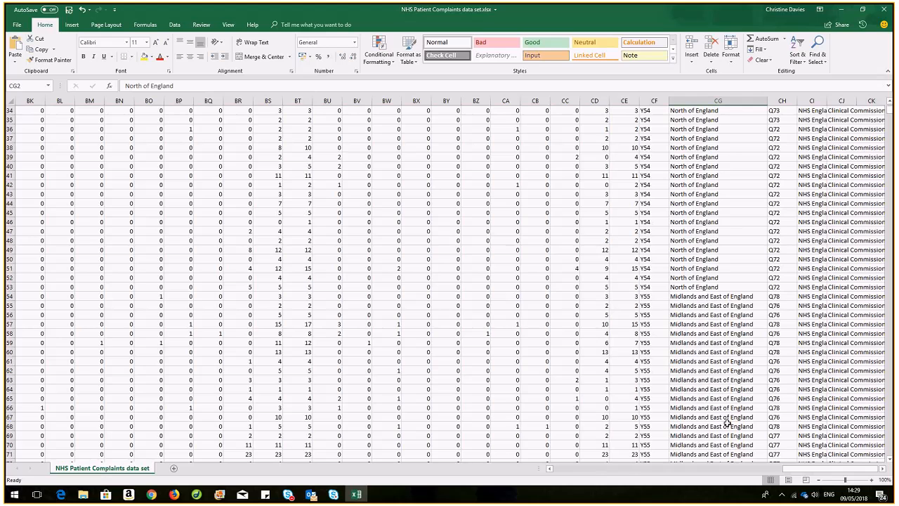
left_click(717, 286)
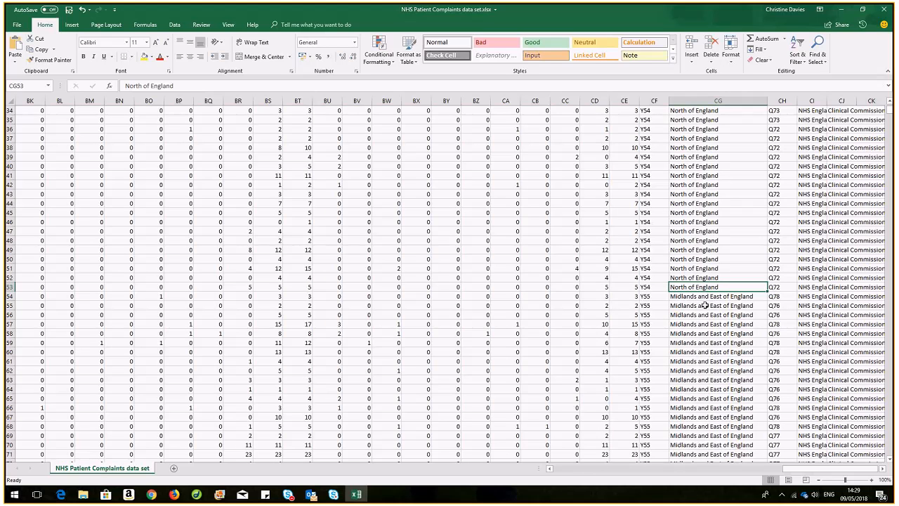
left_click(709, 299)
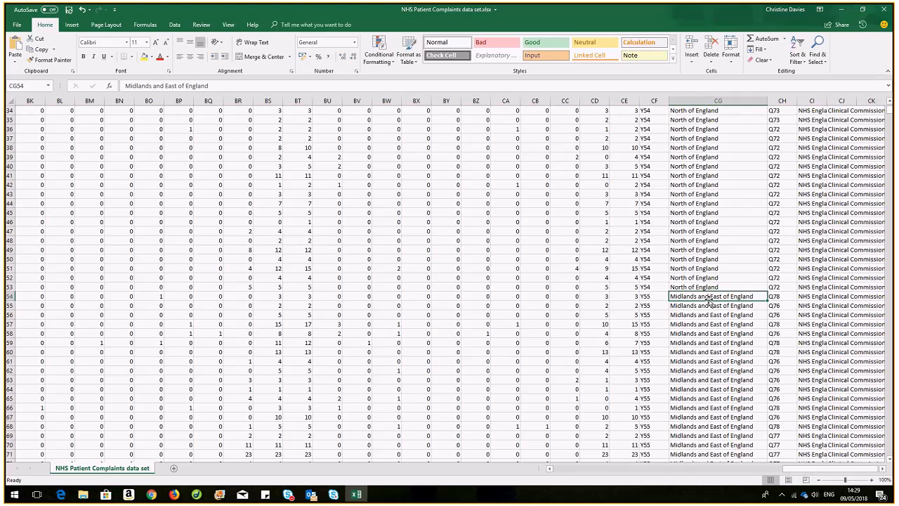
scroll(709, 300, "down", 11)
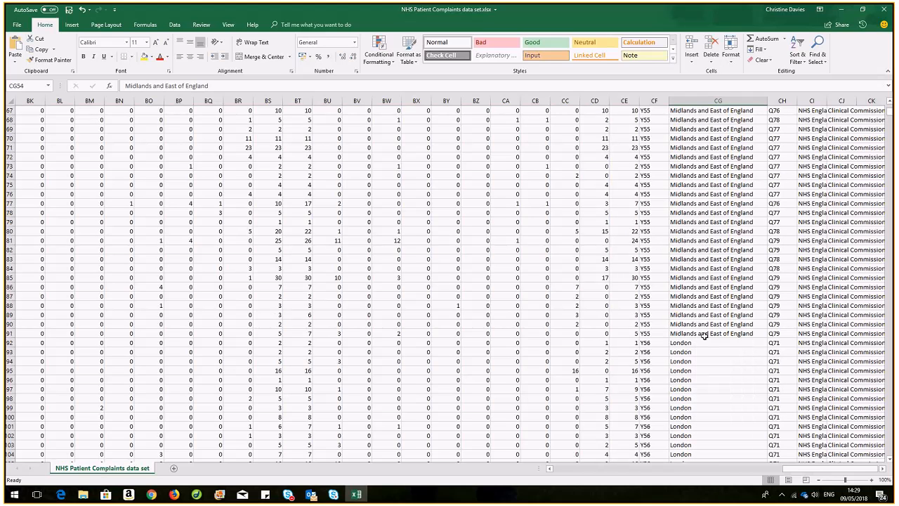
left_click(705, 334)
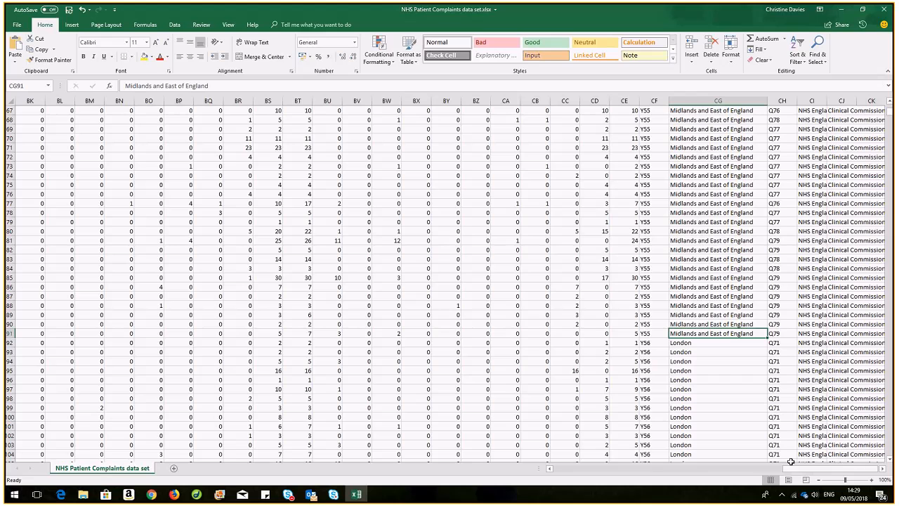
left_click_drag(795, 471, 526, 457)
scroll(413, 361, "up", 5)
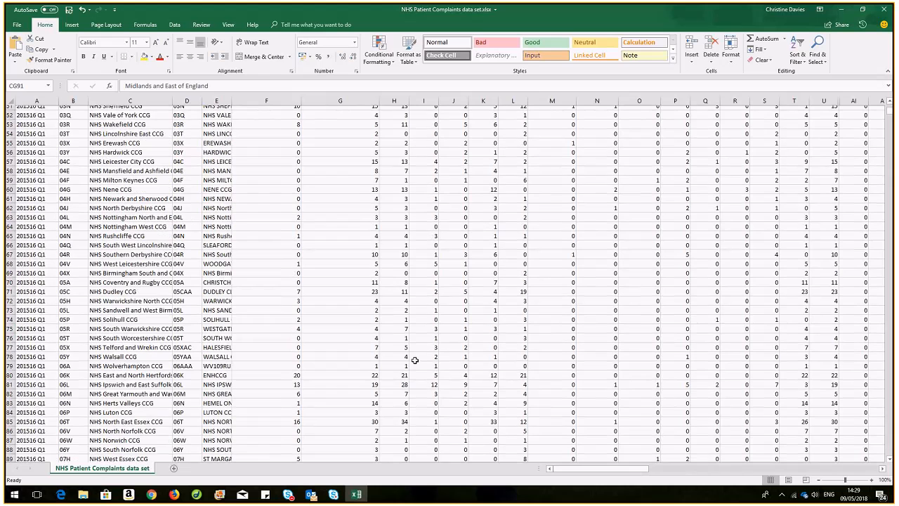
scroll(415, 360, "up", 5)
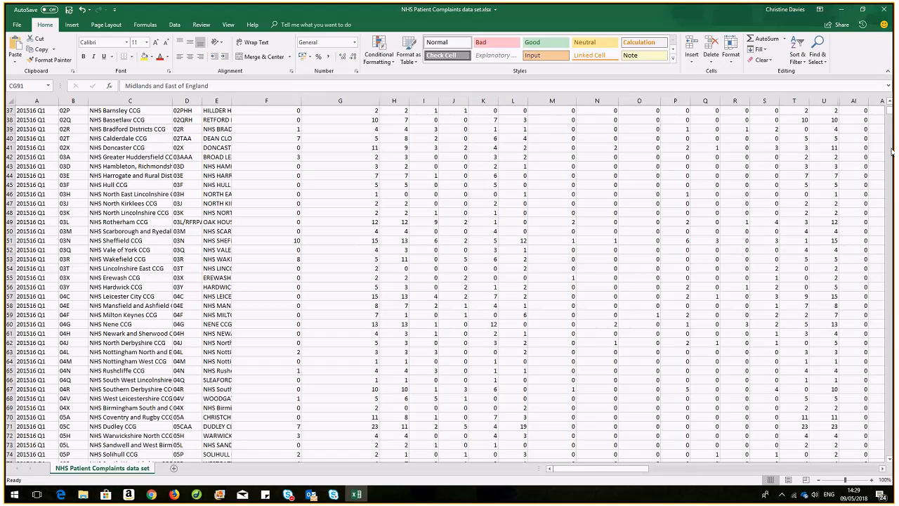
left_click_drag(892, 115, 889, 106)
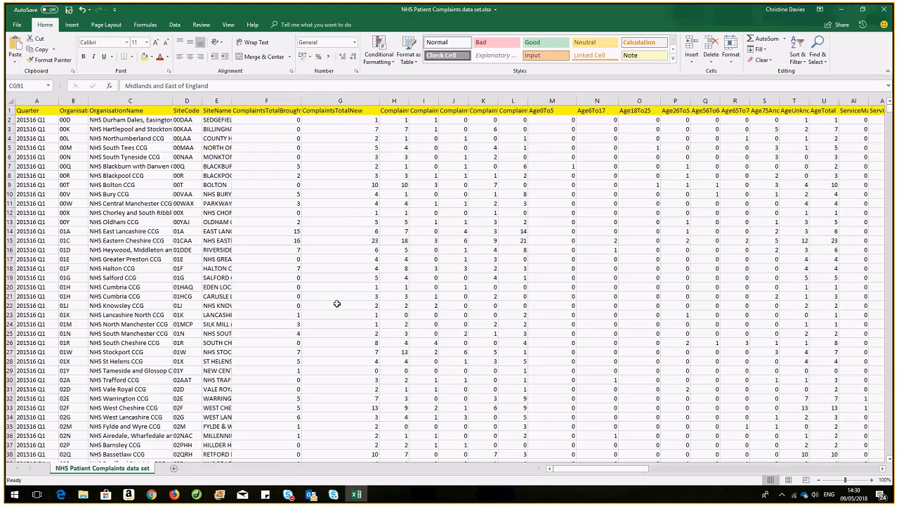
Bring up the sticky notes, move the column-hiding note below the T test note to read it, and return to the workbook.
left_click(265, 496)
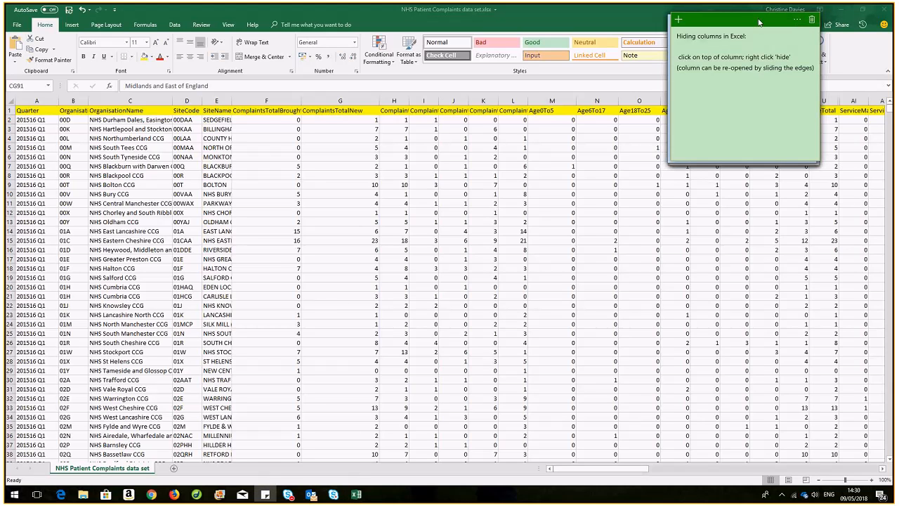
left_click_drag(760, 21, 765, 173)
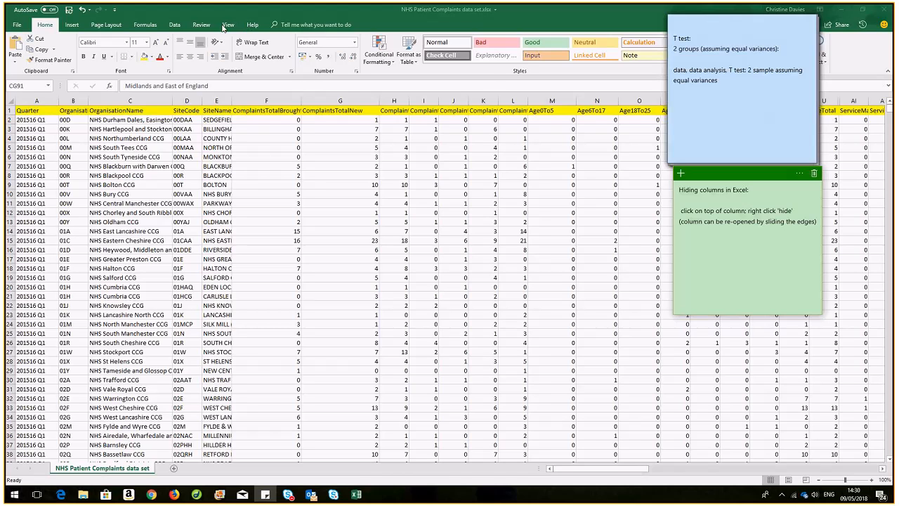
left_click(175, 26)
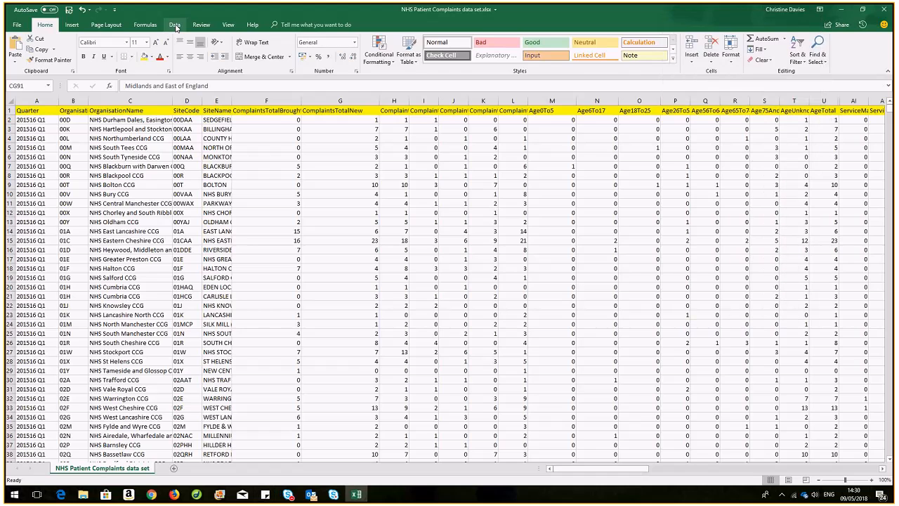
Start a t-Test: Two-Sample Assuming Equal Variances from the data analysis tools.
left_click(175, 26)
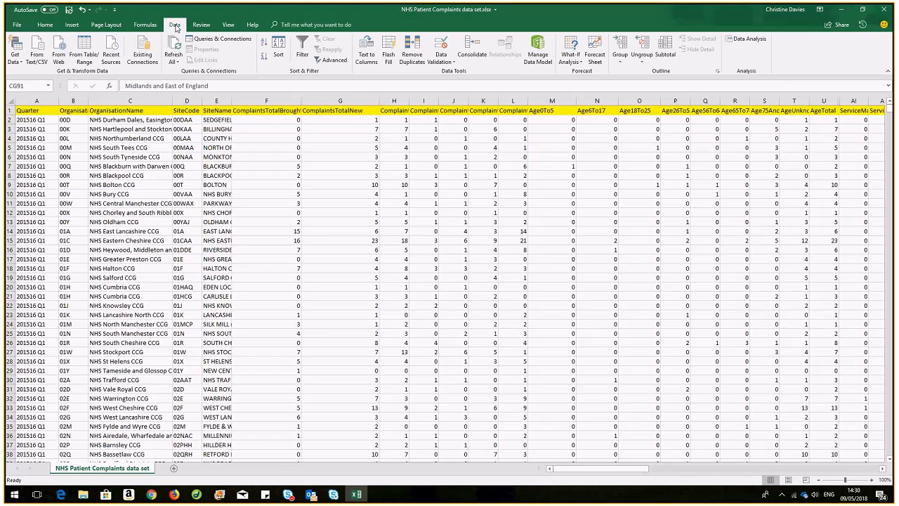
left_click(748, 40)
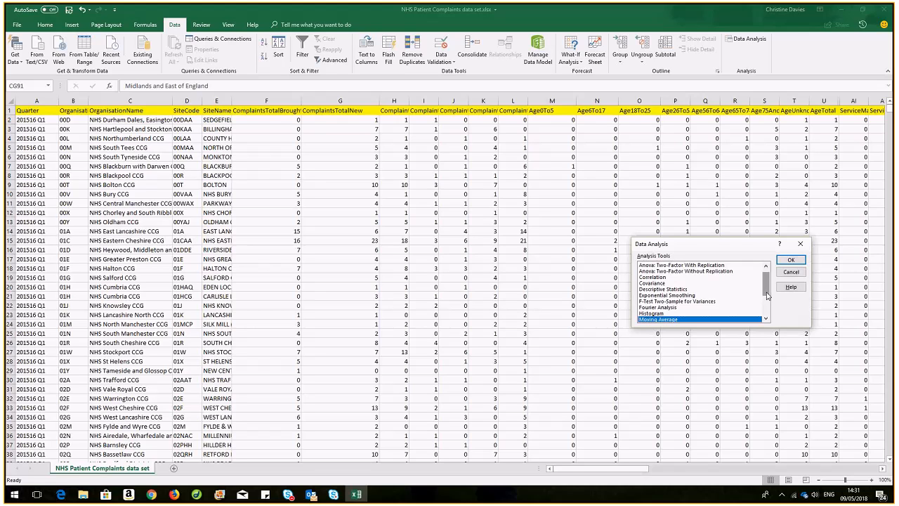
scroll(768, 296, "down", 2)
scroll(768, 297, "down", 1)
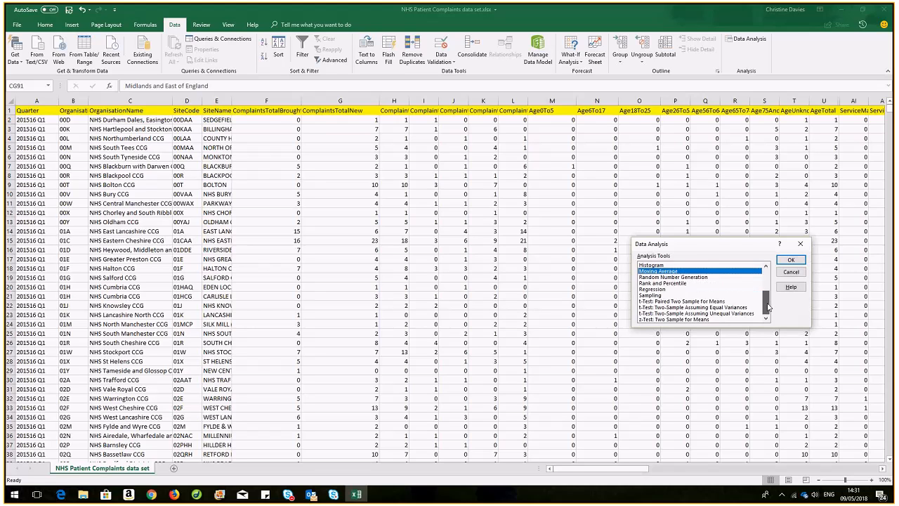
left_click(680, 308)
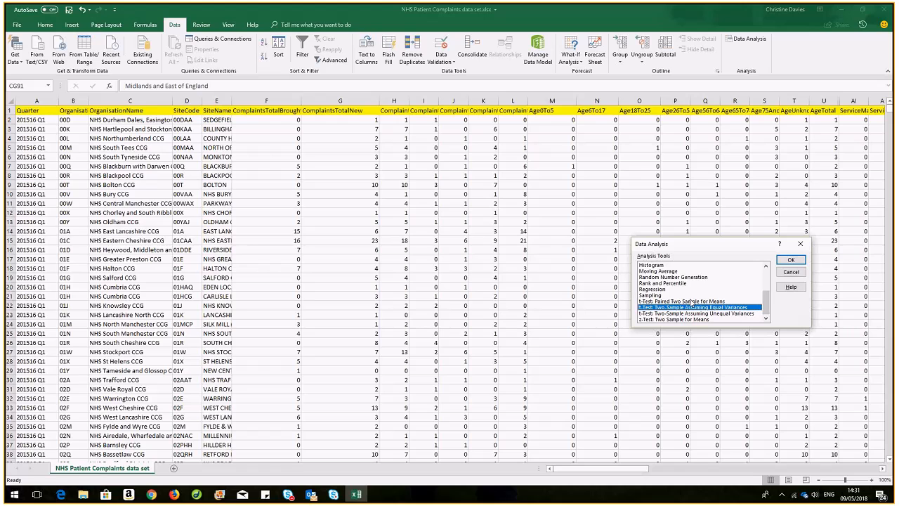
left_click(790, 262)
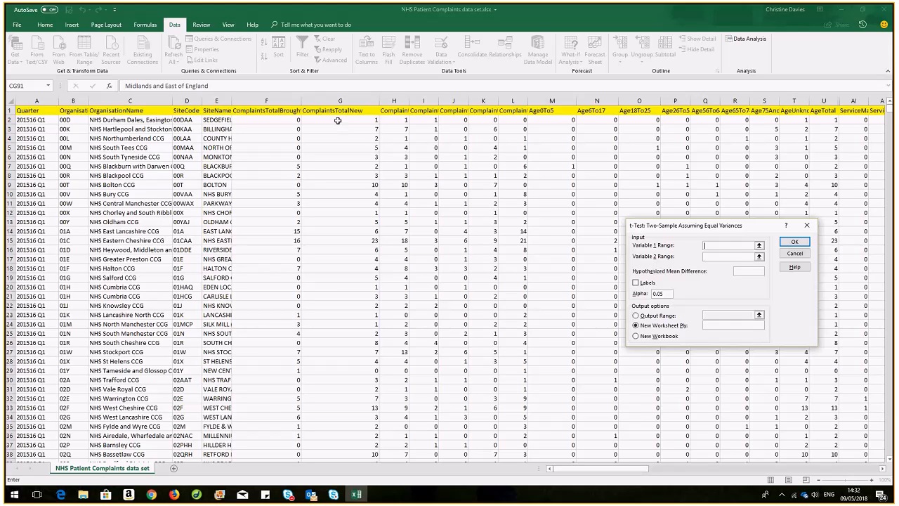
Run the equal-variances test on ComplaintsTotalNew with variable 1 range G2:G53, variable 2 range G54:G91 and hypothesized mean difference 0, output to a new worksheet.
left_click(338, 121)
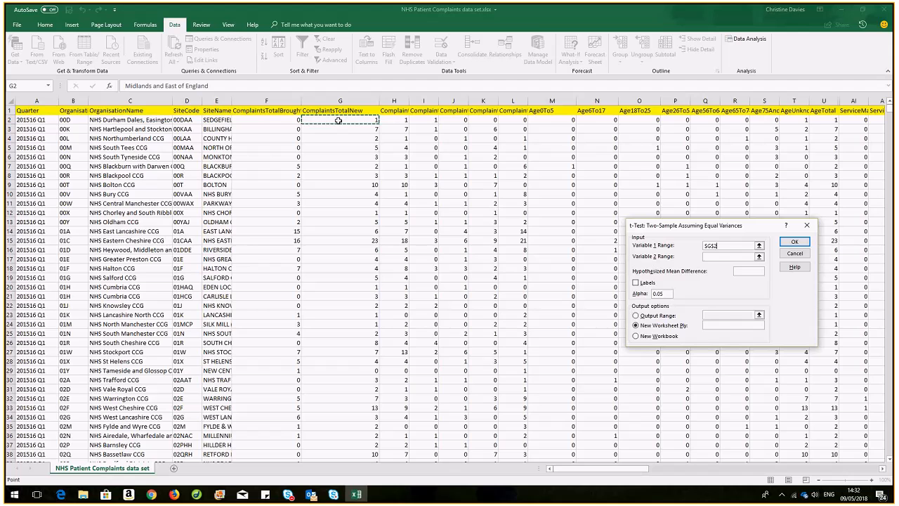
left_click_drag(337, 120, 337, 426)
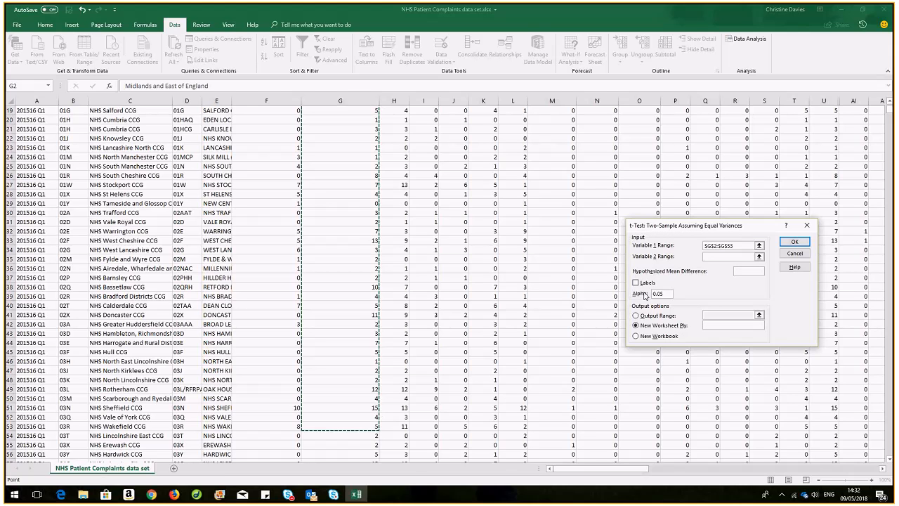
left_click(710, 257)
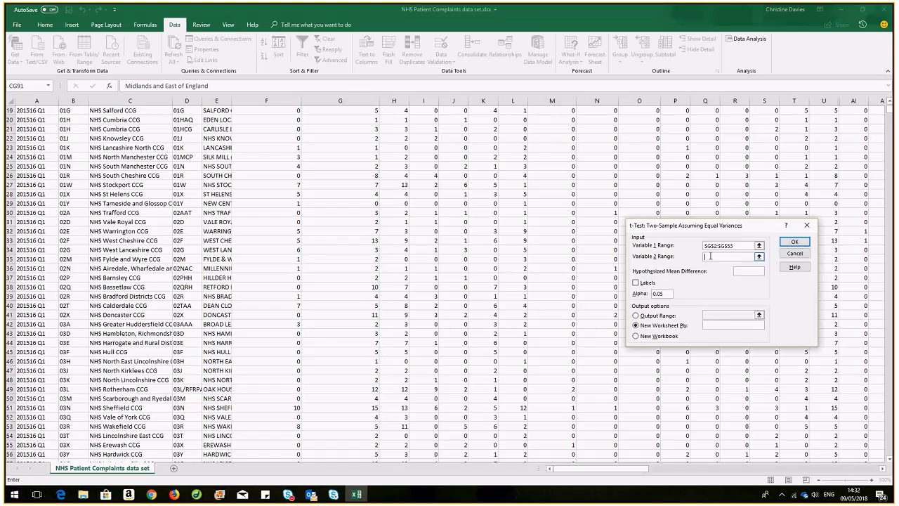
left_click(321, 436)
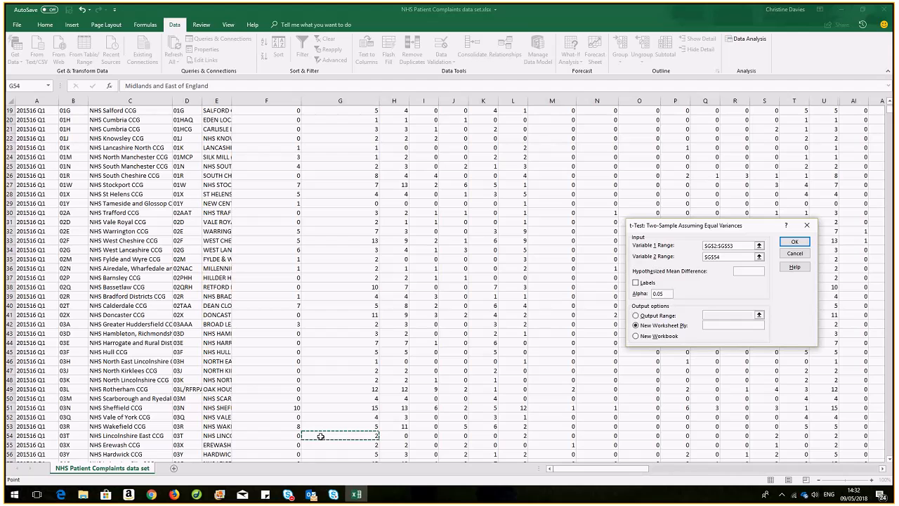
left_click_drag(320, 436, 335, 324)
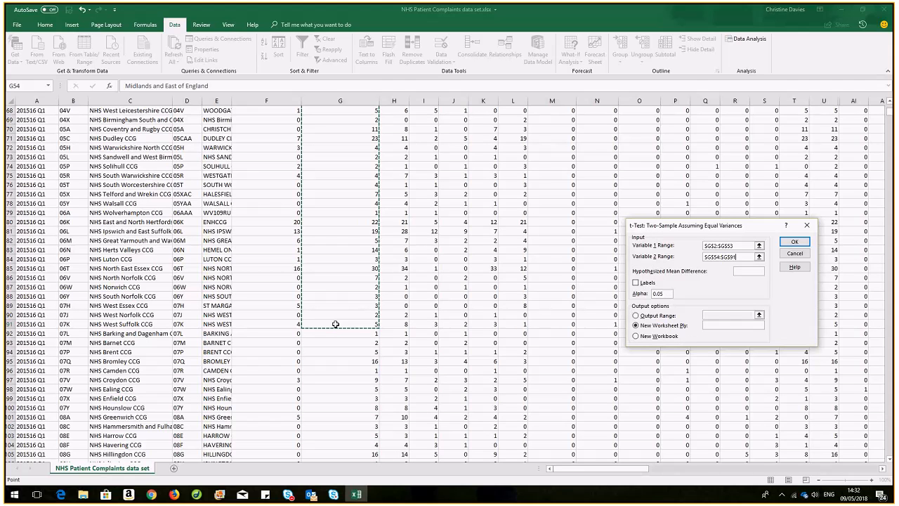
left_click(752, 269)
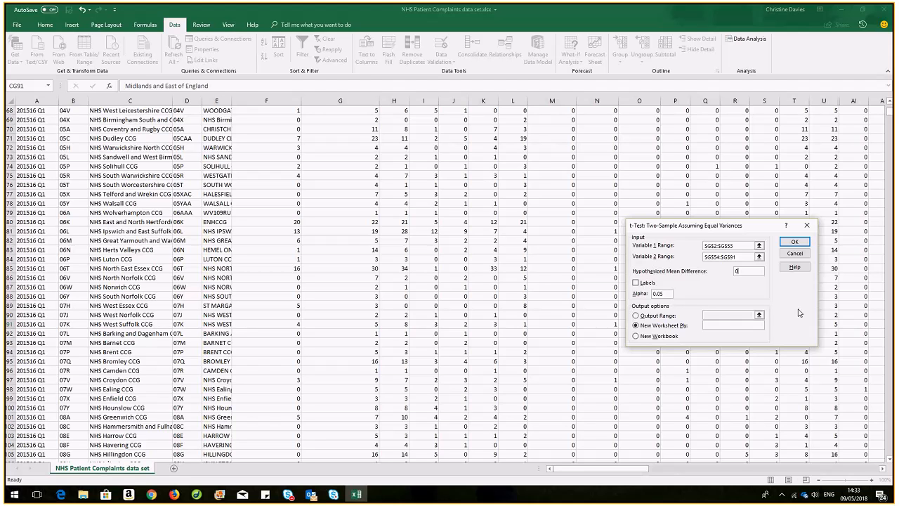
left_click(797, 242)
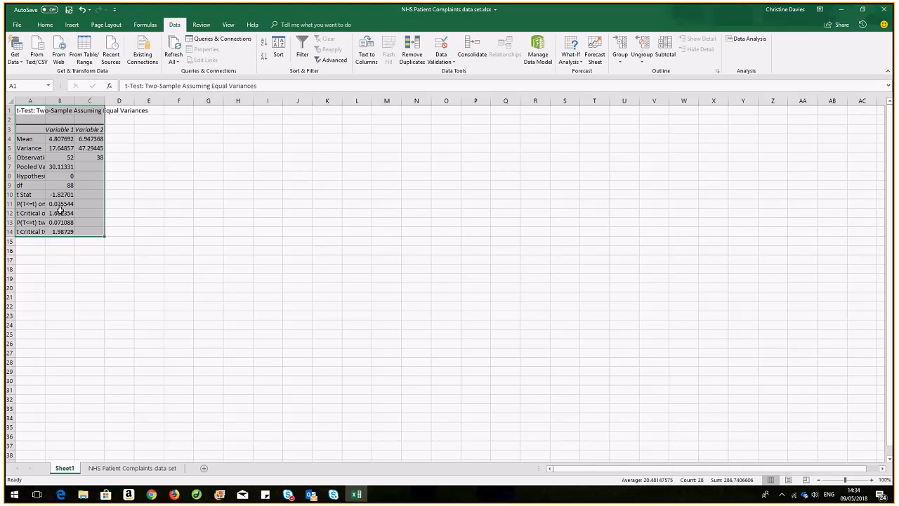
Examine the one-tail and two-tail P values in the equal-variances test results.
left_click(46, 120)
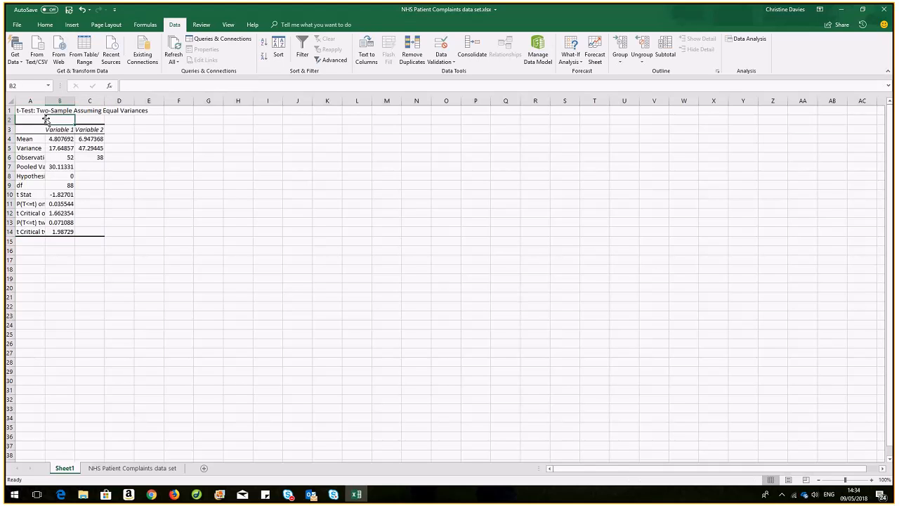
left_click(65, 205)
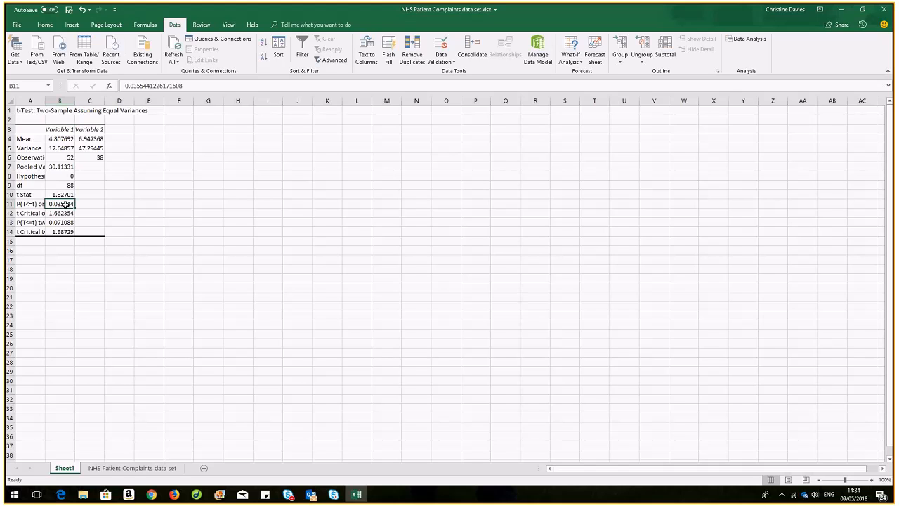
left_click(35, 204)
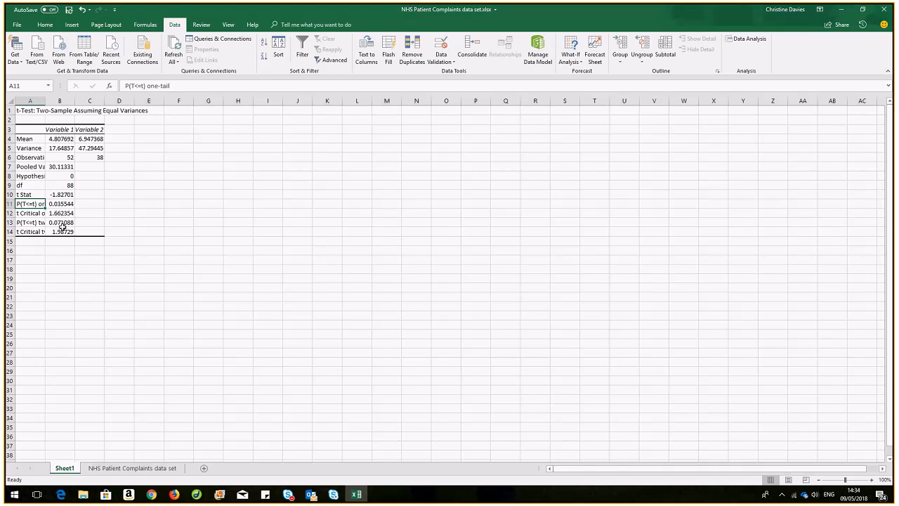
left_click(62, 224)
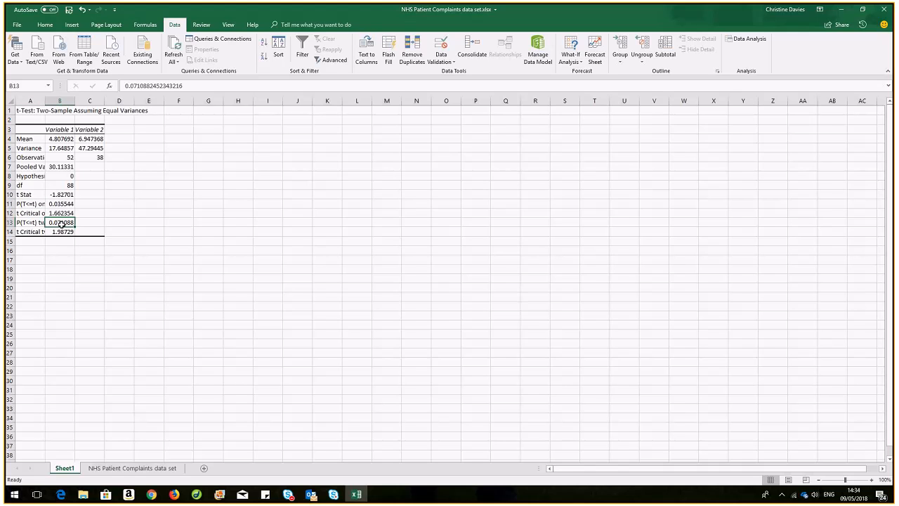
key("ctrl+c")
left_click(61, 204)
key("Escape")
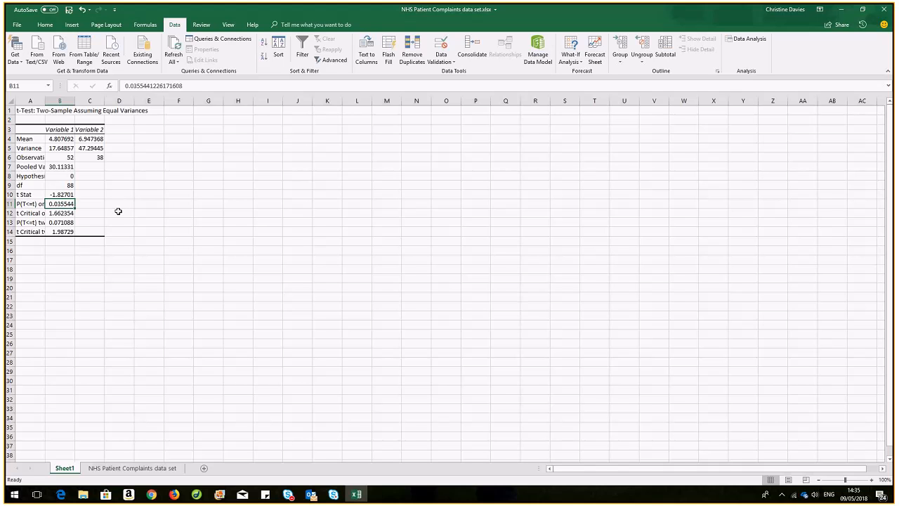
Return to the NHS Patient Complaints data set sheet and start a t-Test: Two-Sample Assuming Unequal Variances.
left_click(134, 469)
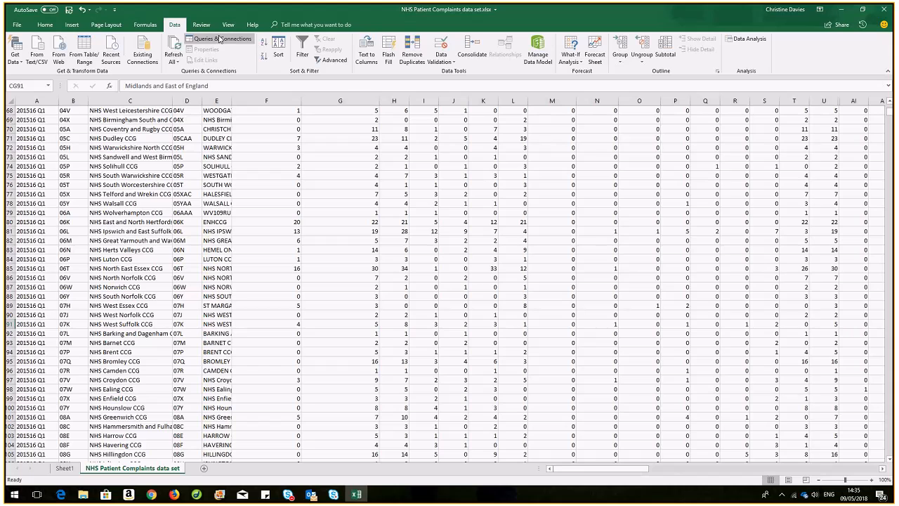
left_click(746, 39)
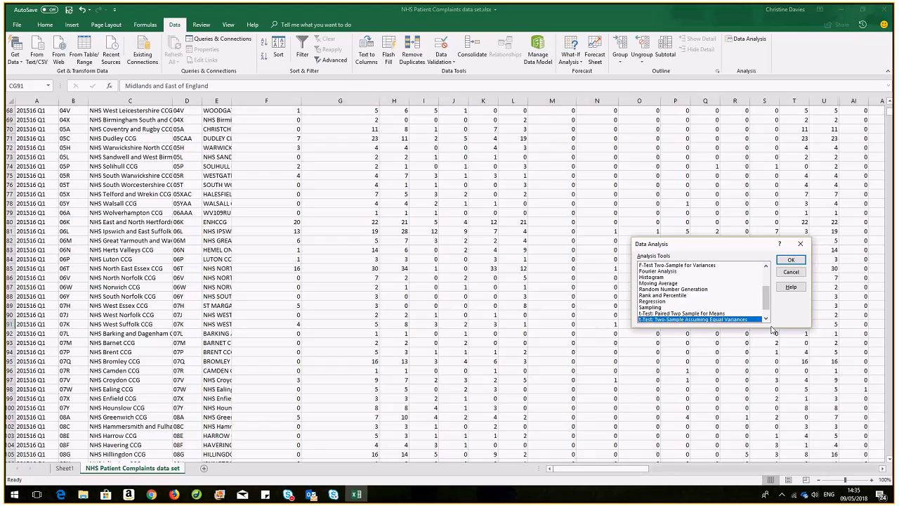
scroll(767, 303, "down", 1)
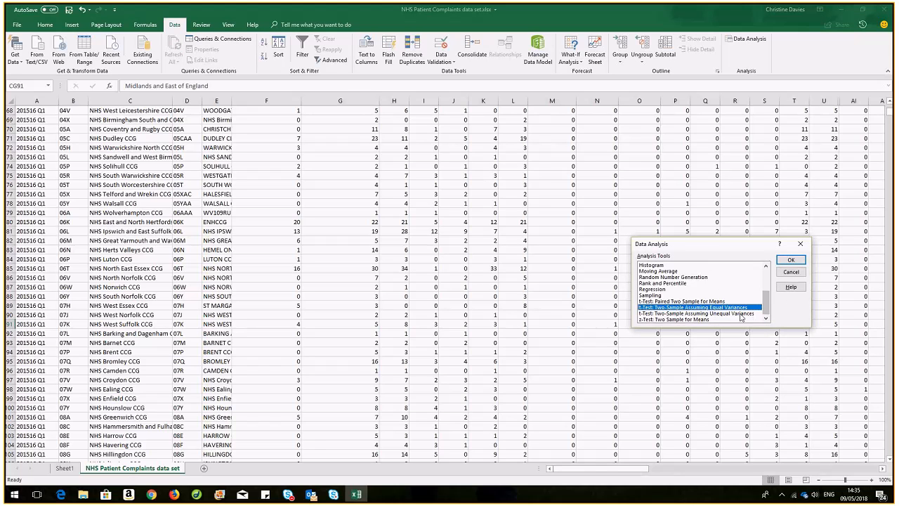
left_click(699, 314)
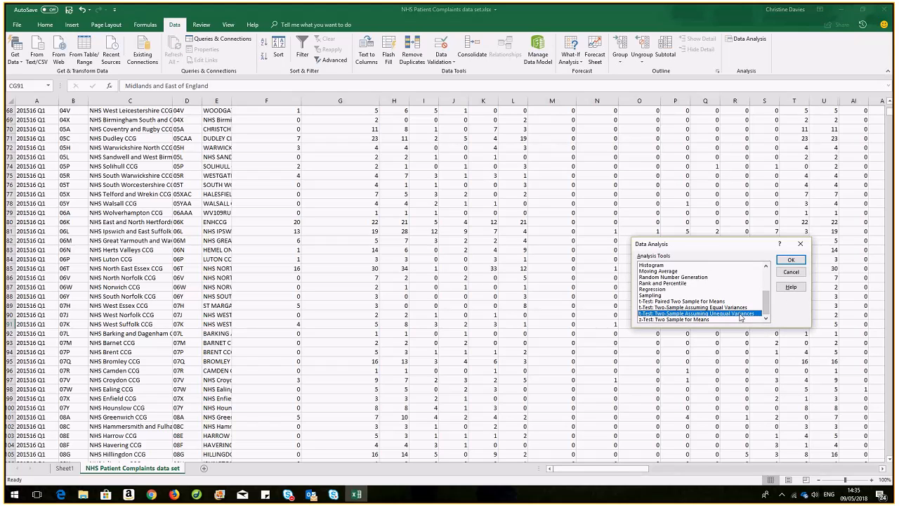
left_click(792, 260)
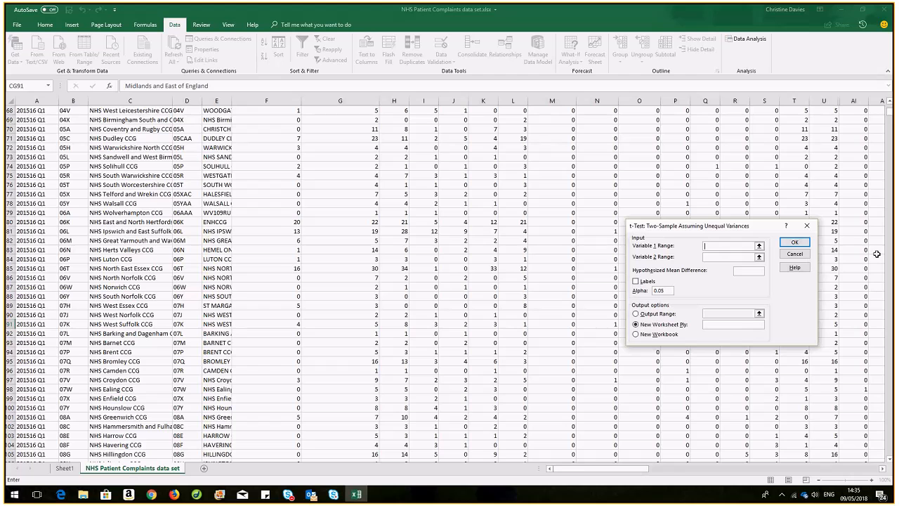
Run the unequal-variances test on ComplaintsTotalNew with variable 1 range G2:G53, variable 2 range G54:G91 and hypothesized mean difference 0, output to a new worksheet.
left_click_drag(890, 110, 890, 104)
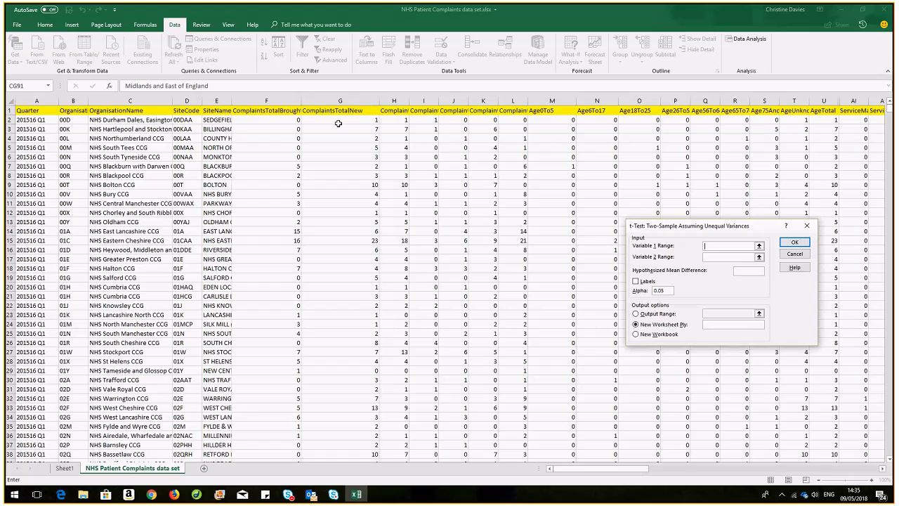
left_click(317, 121)
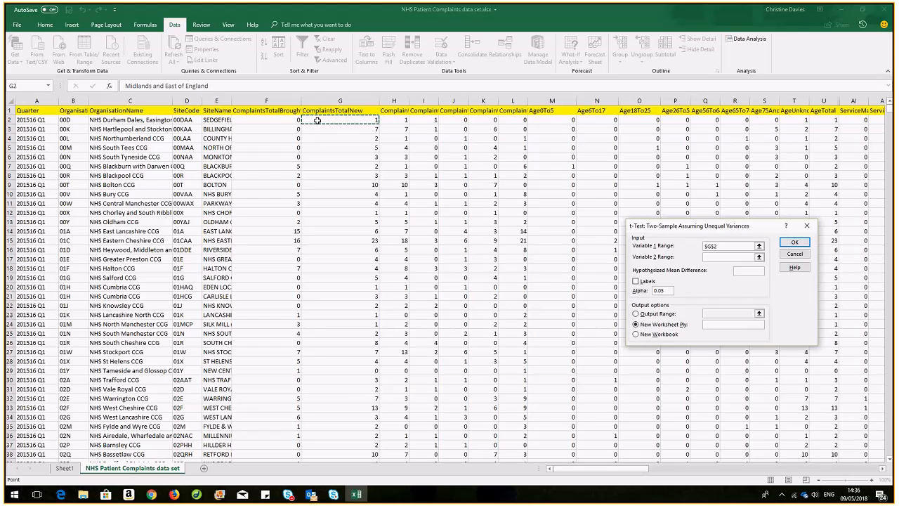
left_click_drag(317, 120, 336, 450)
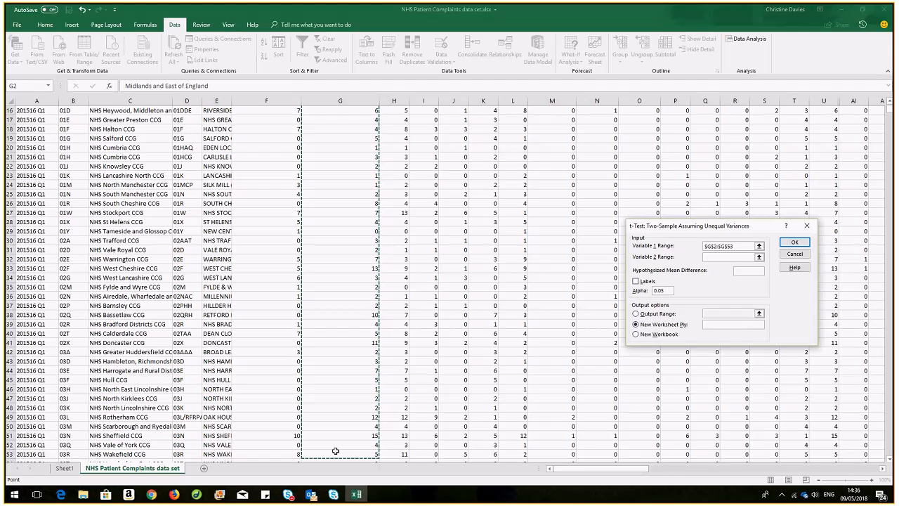
left_click(712, 257)
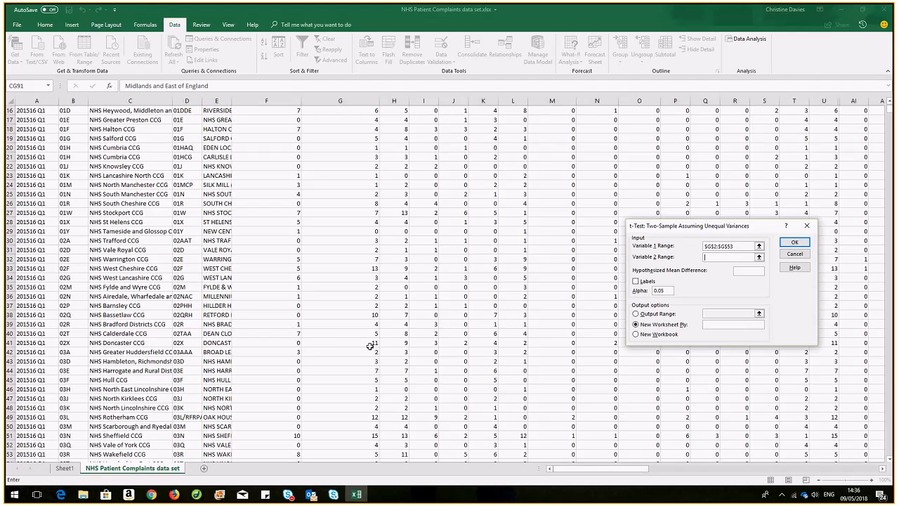
scroll(371, 346, "down", 2)
left_click(333, 408)
left_click_drag(333, 407, 336, 454)
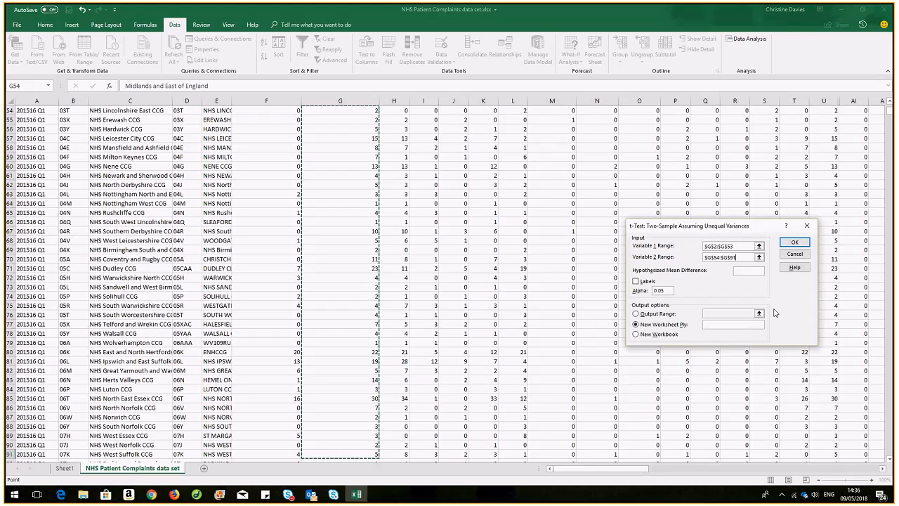
left_click(750, 270)
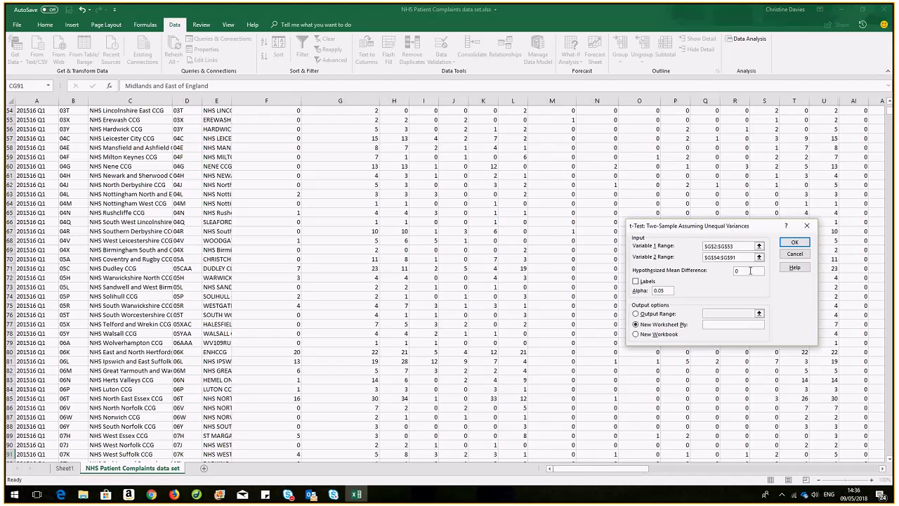
left_click(795, 242)
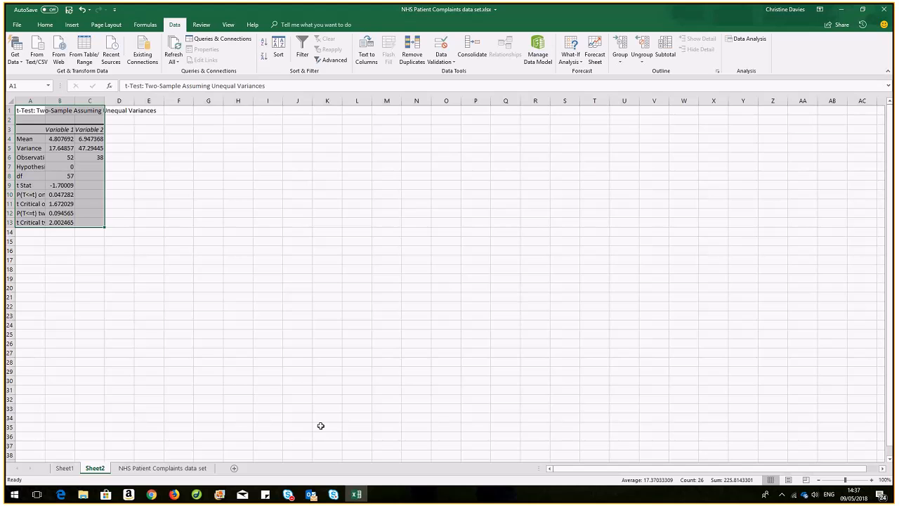
Go back to the NHS Patient Complaints data set sheet and bring up the sticky notes.
left_click(146, 470)
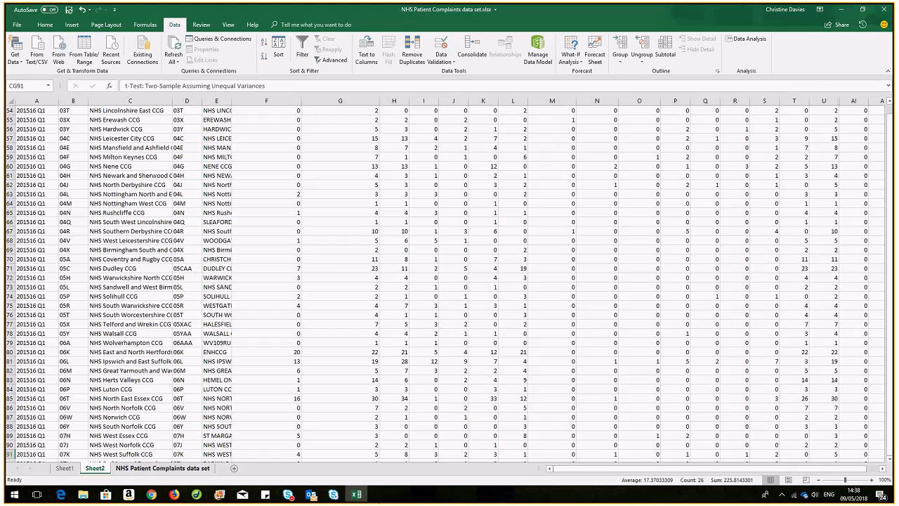
left_click(265, 493)
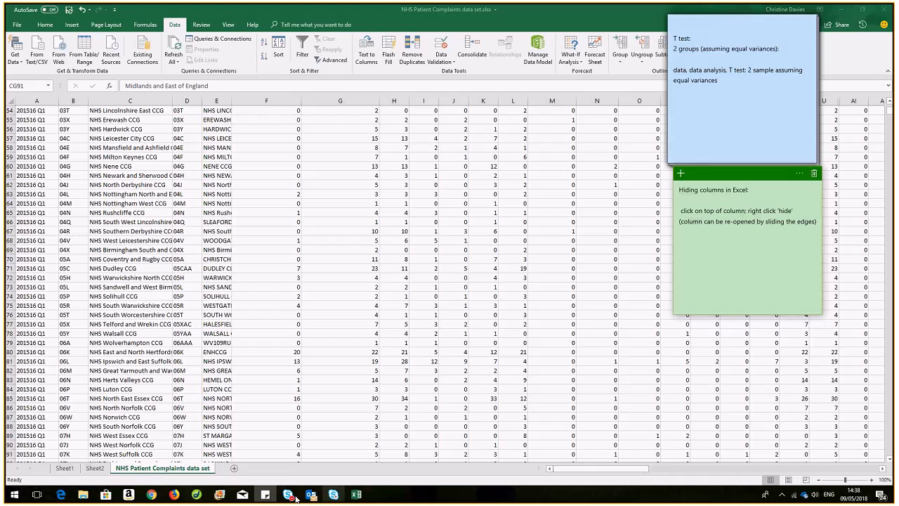
left_click(335, 495)
mouse_move(288, 495)
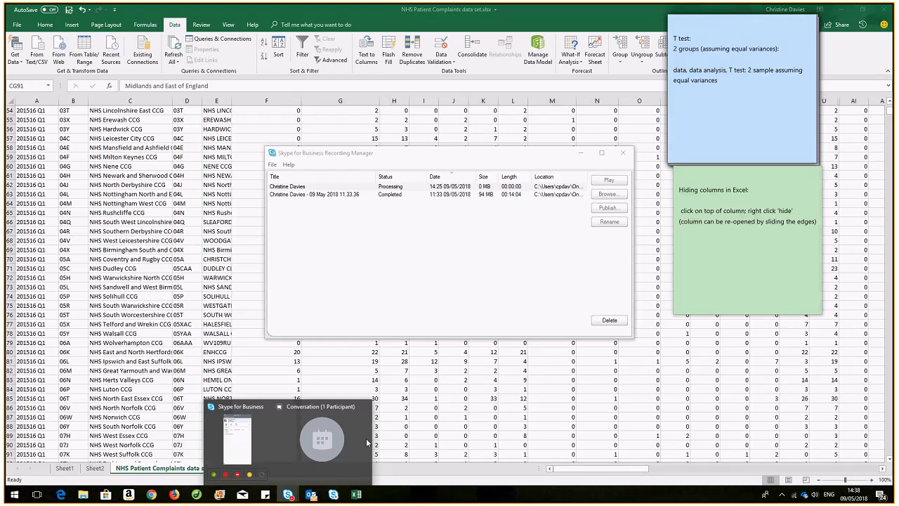